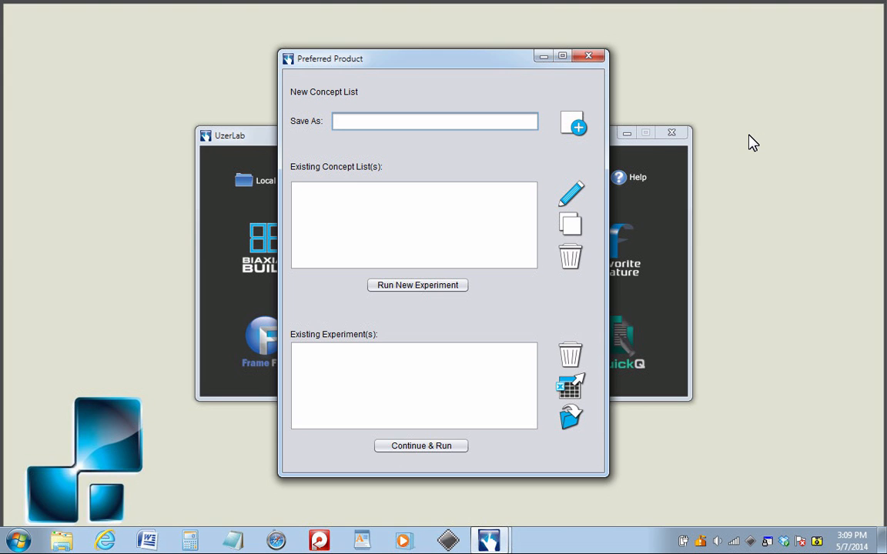
Create a new concept list named mp3 and add MP3_conceptX.jpg from the Desktop to the item library
type("mp3")
left_click(574, 126)
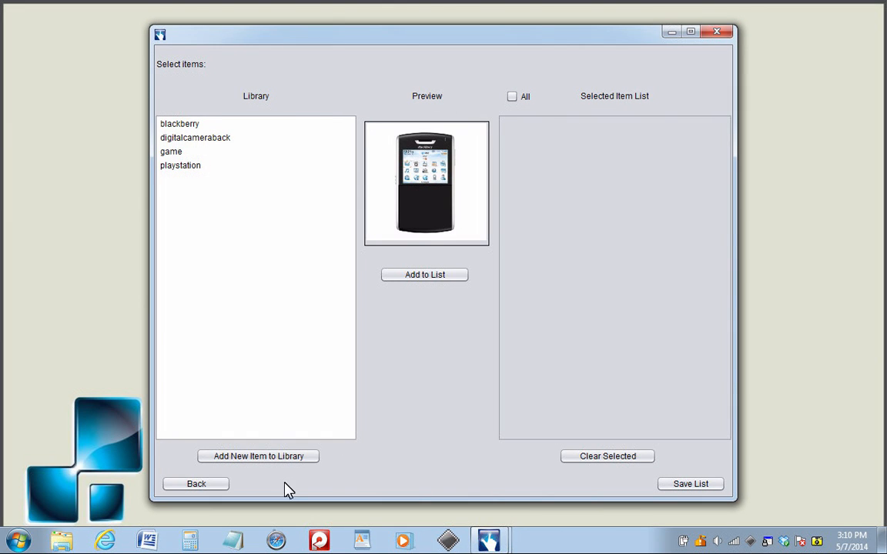
left_click(271, 456)
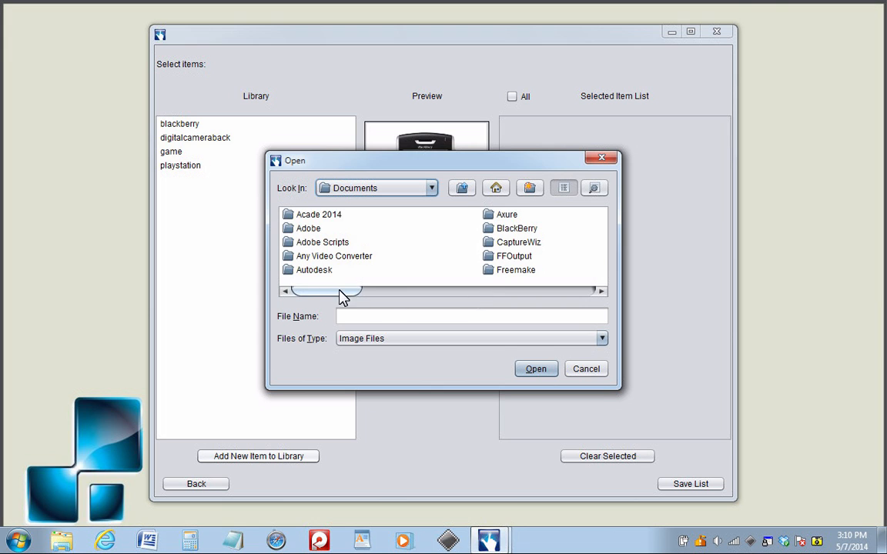
left_click_drag(342, 297, 512, 299)
left_click(494, 188)
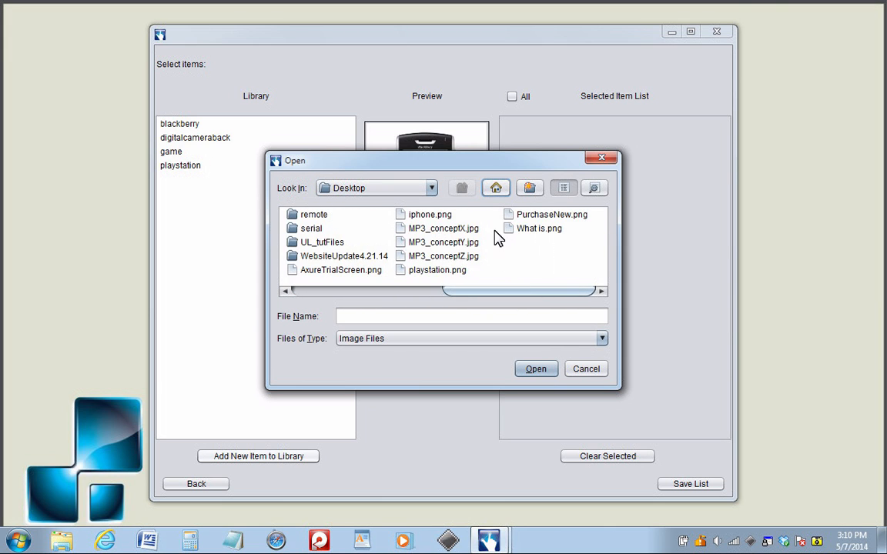
left_click(476, 234)
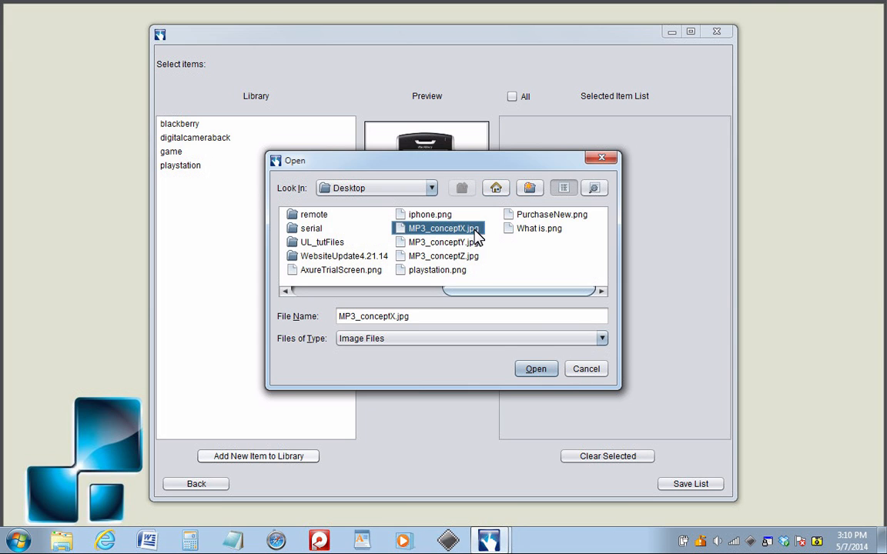
left_click(539, 374)
Add MP3_conceptY.jpg and MP3_conceptZ.jpg from the Desktop to the item library
left_click(261, 459)
left_click_drag(453, 291, 574, 298)
left_click(500, 188)
left_click(466, 256)
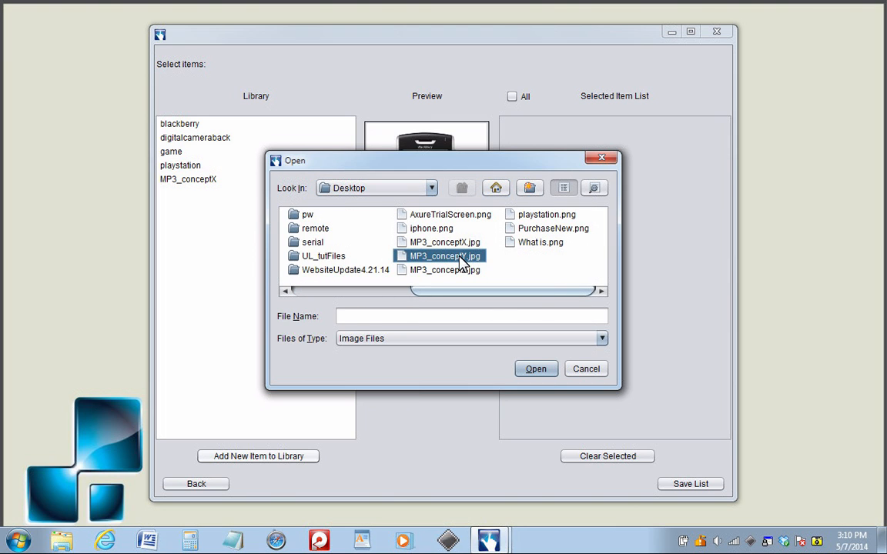
left_click(539, 370)
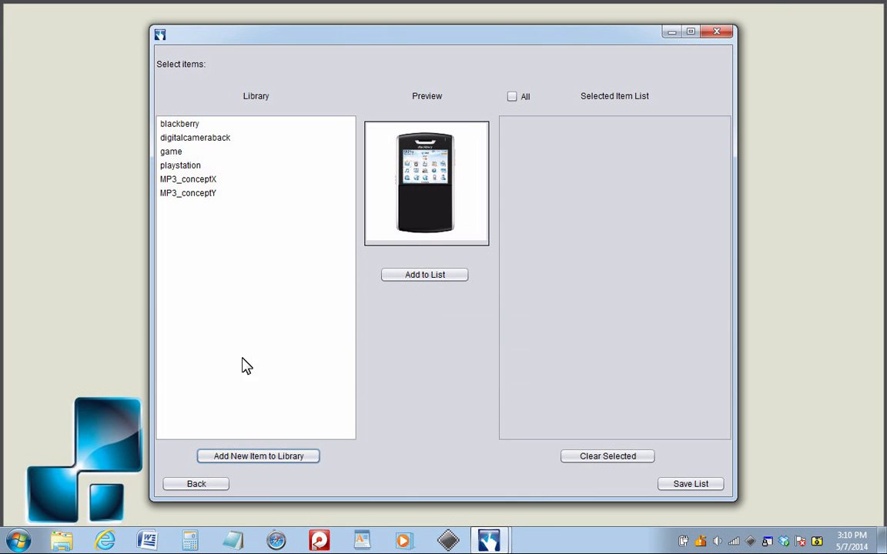
left_click(259, 457)
left_click_drag(387, 300, 583, 293)
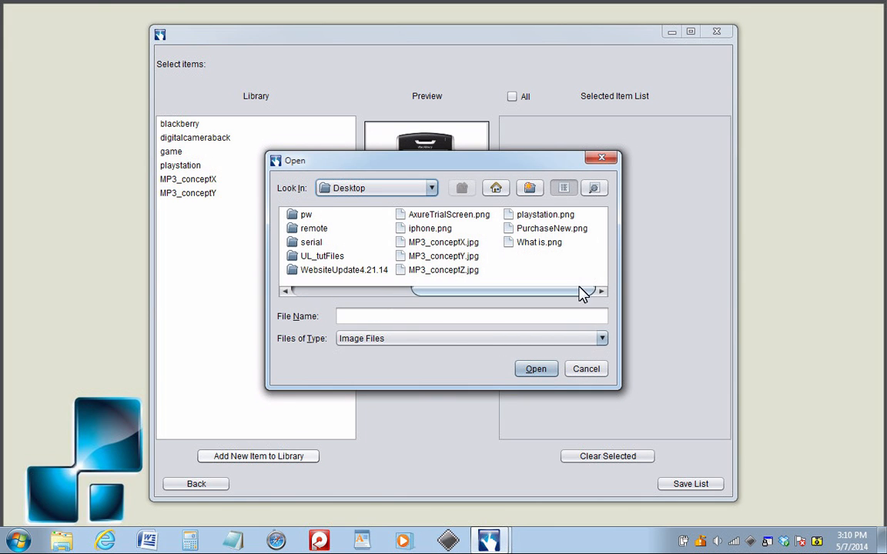
left_click(450, 269)
left_click(535, 370)
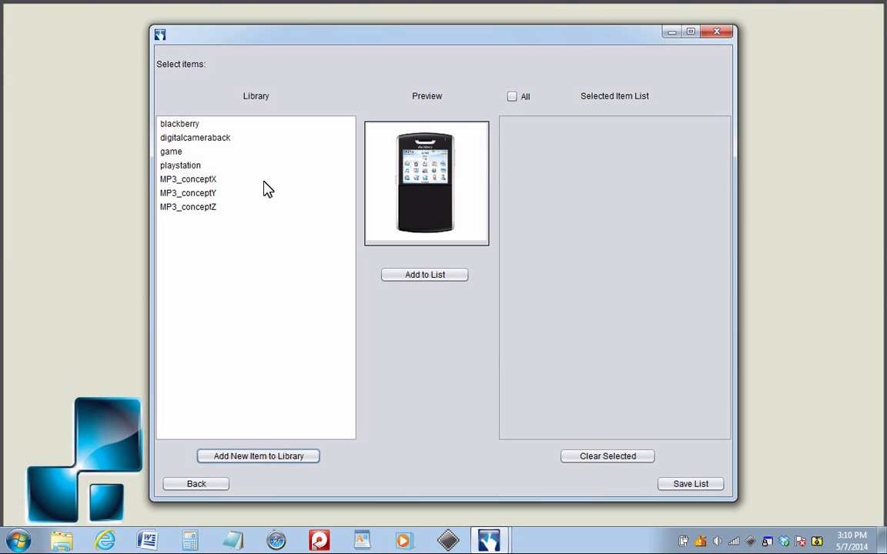
Preview MP3_conceptX, MP3_conceptY and MP3_conceptZ and add them in that order to the selected item list
left_click(232, 179)
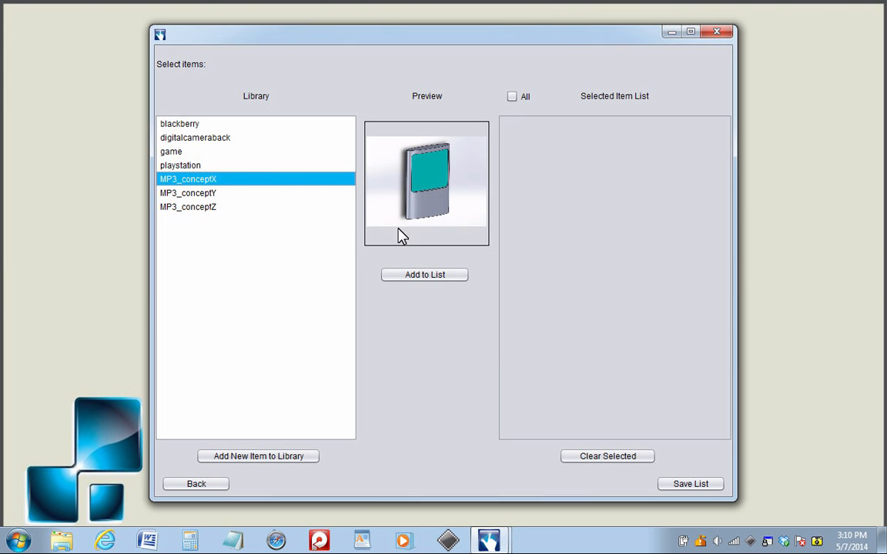
left_click(219, 193)
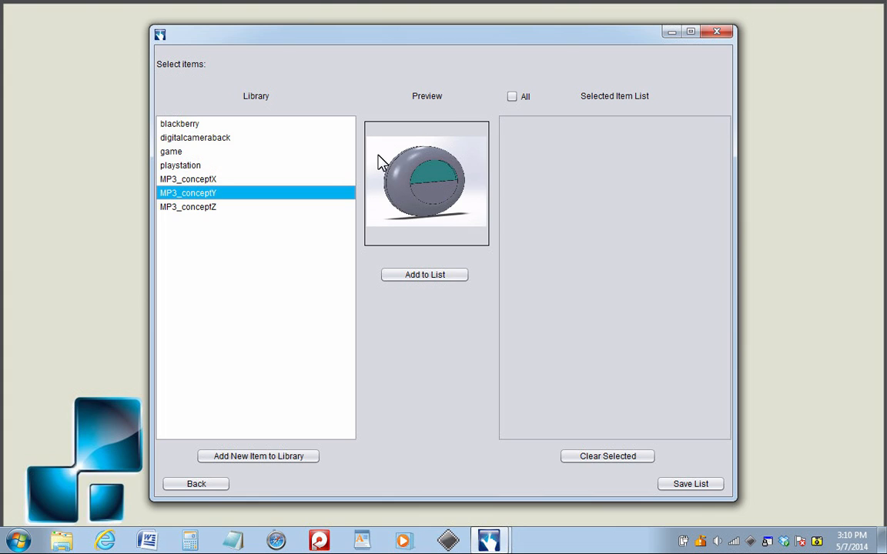
left_click(186, 206)
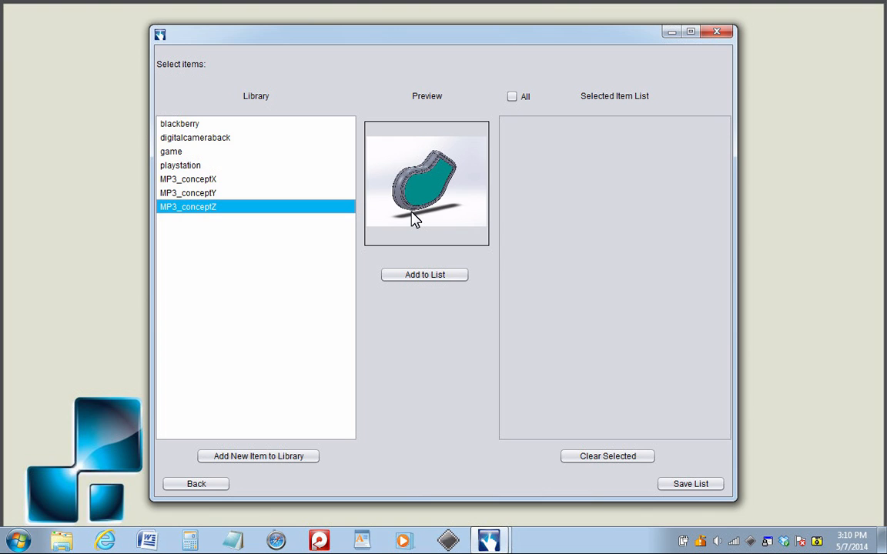
left_click(231, 179)
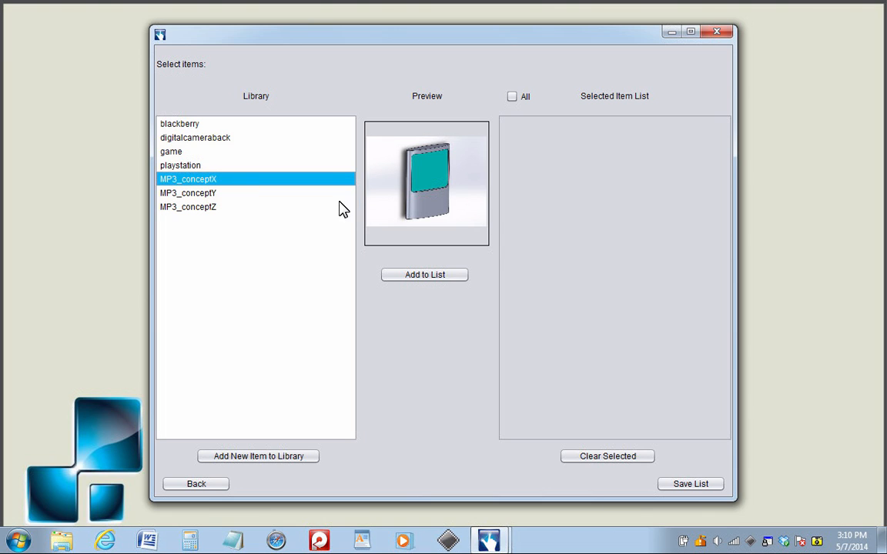
left_click(424, 275)
left_click(233, 193)
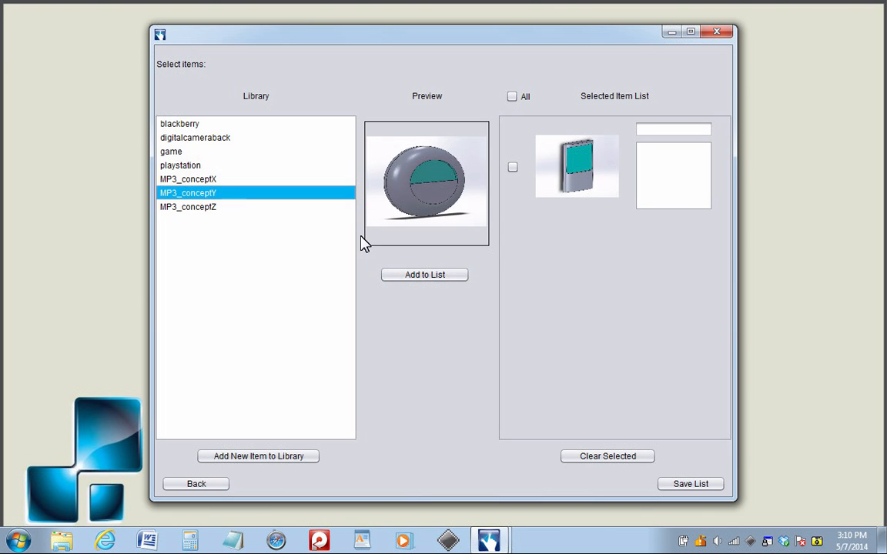
left_click(427, 281)
left_click(236, 207)
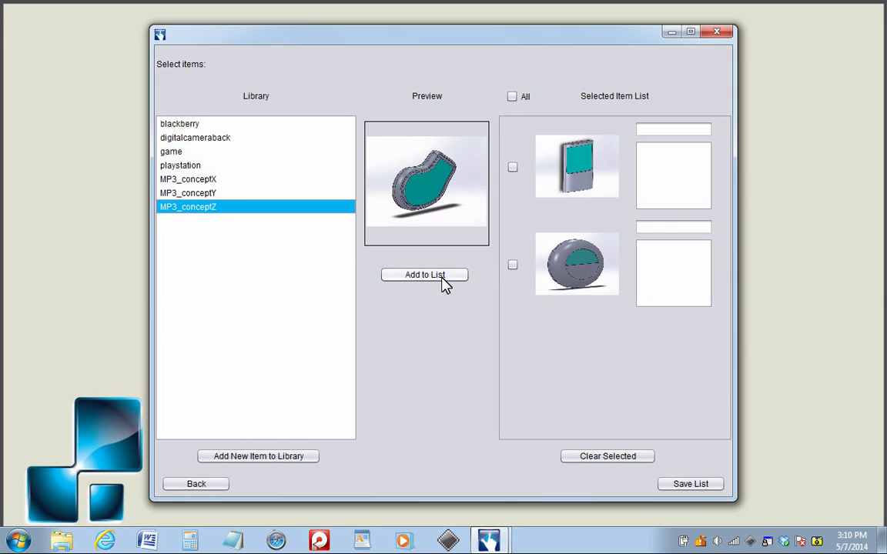
left_click(444, 282)
Name the three selected items X, Y and Z from first to last
left_click(662, 131)
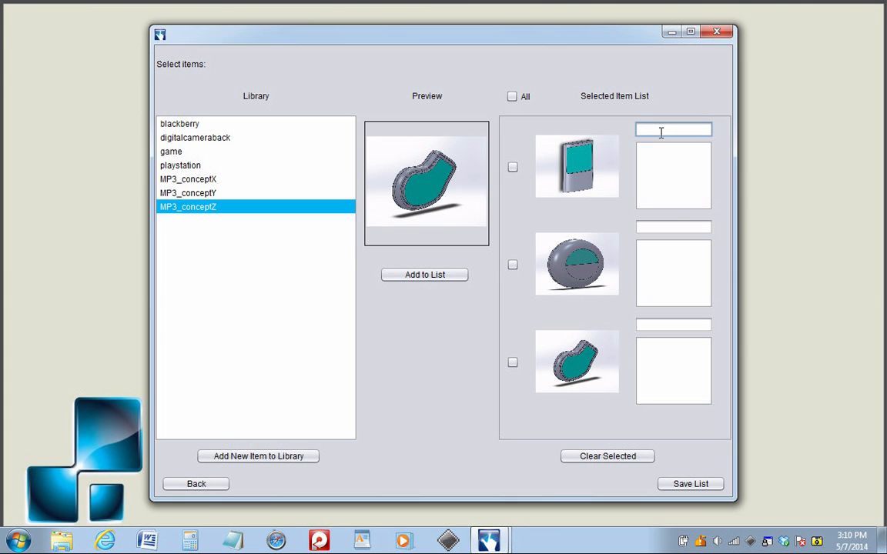
type("X")
left_click(672, 228)
type("Y")
left_click(677, 325)
type("Z")
Enter "Specs..." as the description of item X and save the concept list
left_click(677, 154)
type("SPec")
key("BackSpace")
key("BackSpace")
key("BackSpace")
type("pecs...")
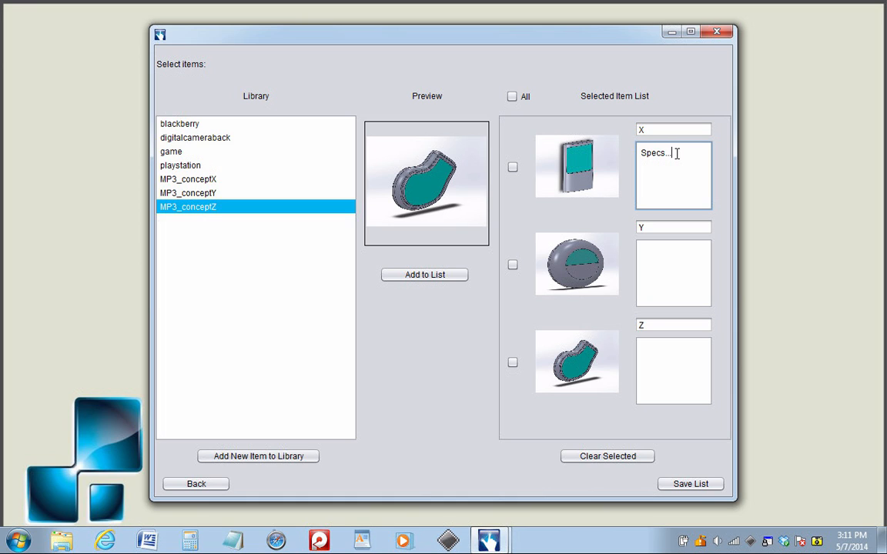
left_click_drag(676, 154, 642, 153)
left_click(681, 194)
left_click(690, 484)
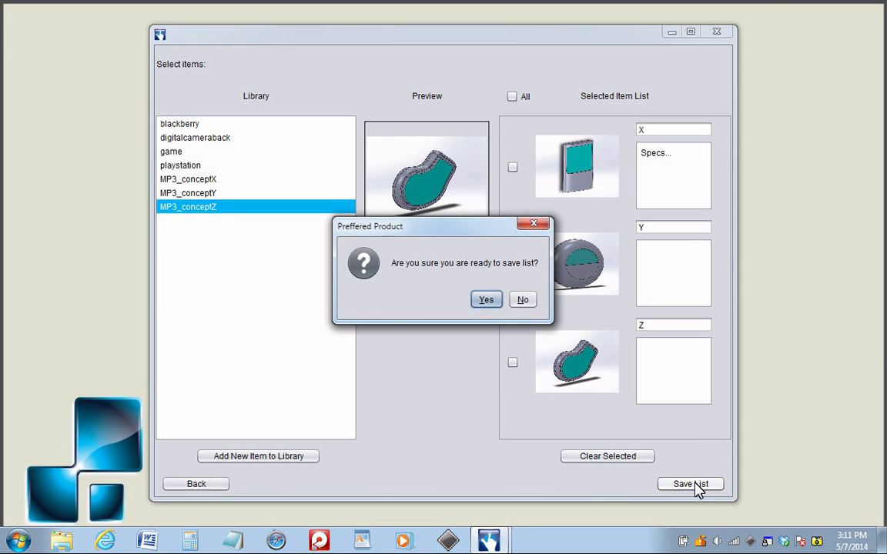
left_click(485, 302)
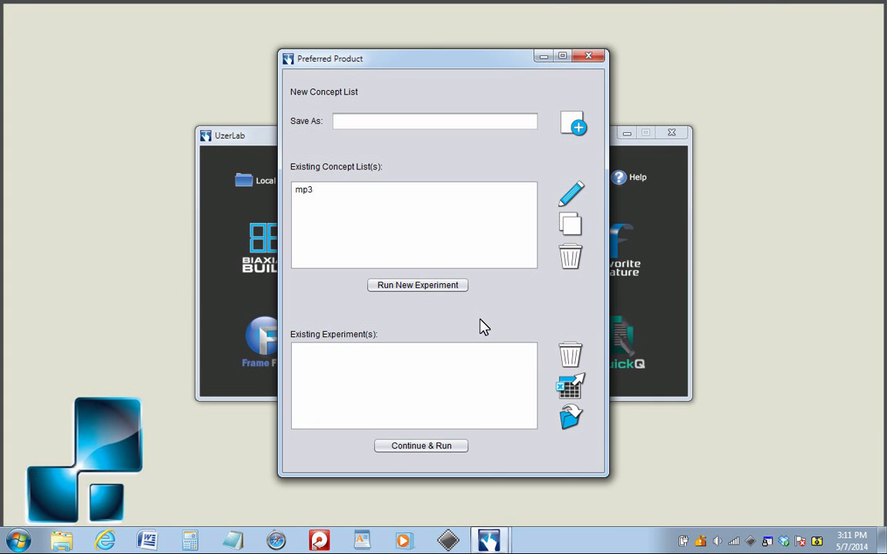
Start a new experiment named mp3X from the mp3 concept list and maximize its ranking window
left_click(342, 194)
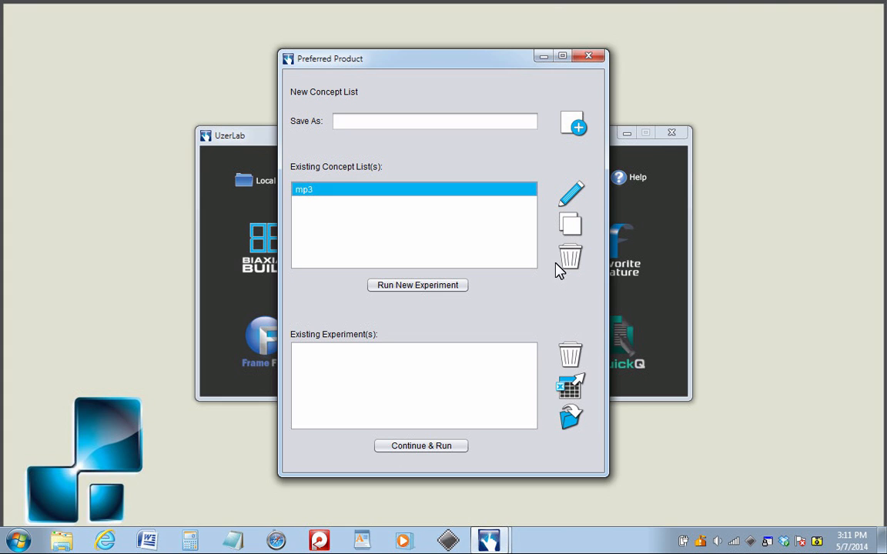
left_click(419, 286)
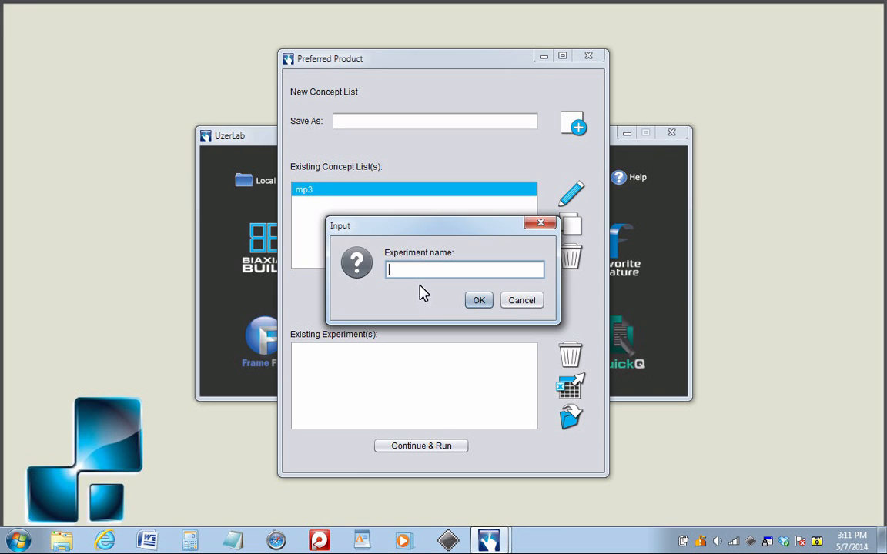
type("mp3X")
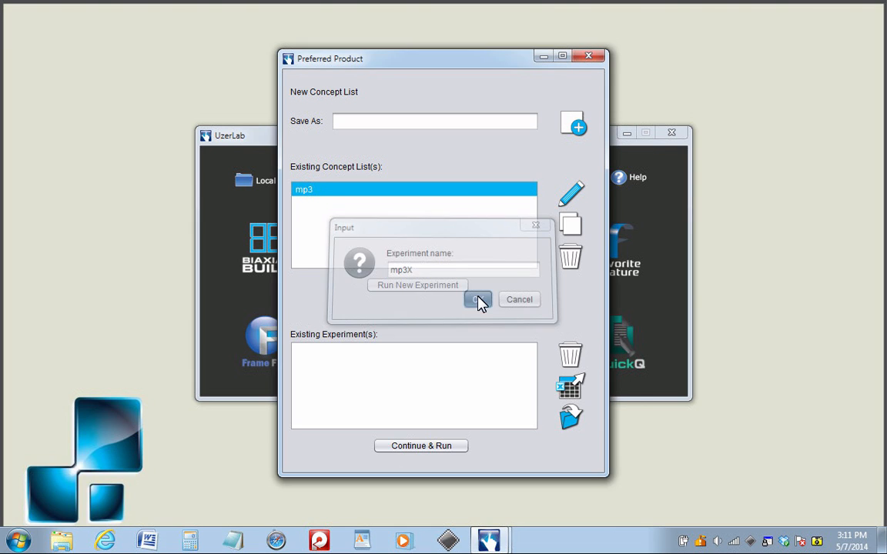
left_click(479, 300)
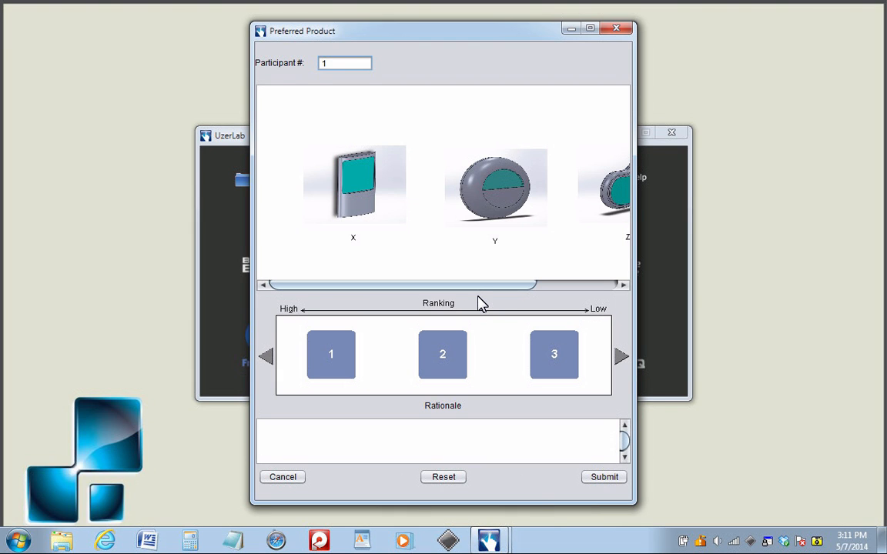
left_click(590, 28)
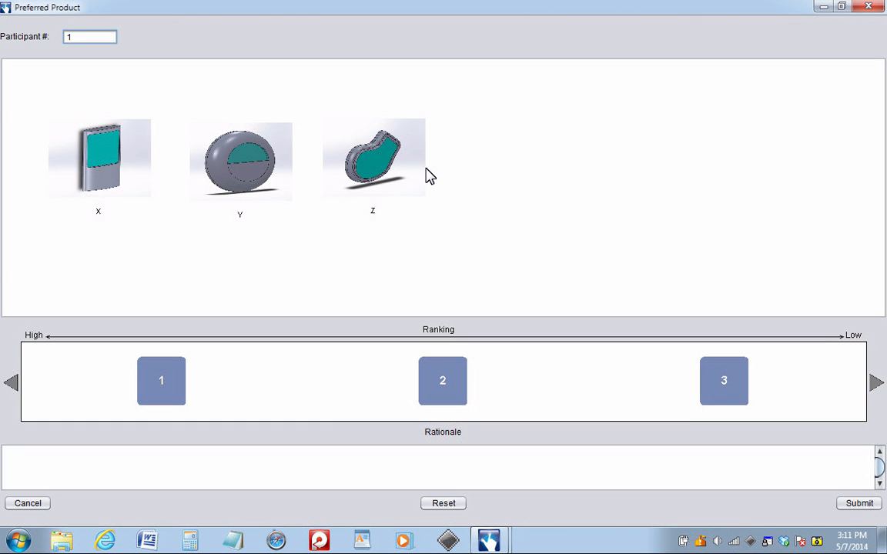
View concept X's description and rank the concepts with X first, Z second and Y third for participant 1
left_click(106, 175)
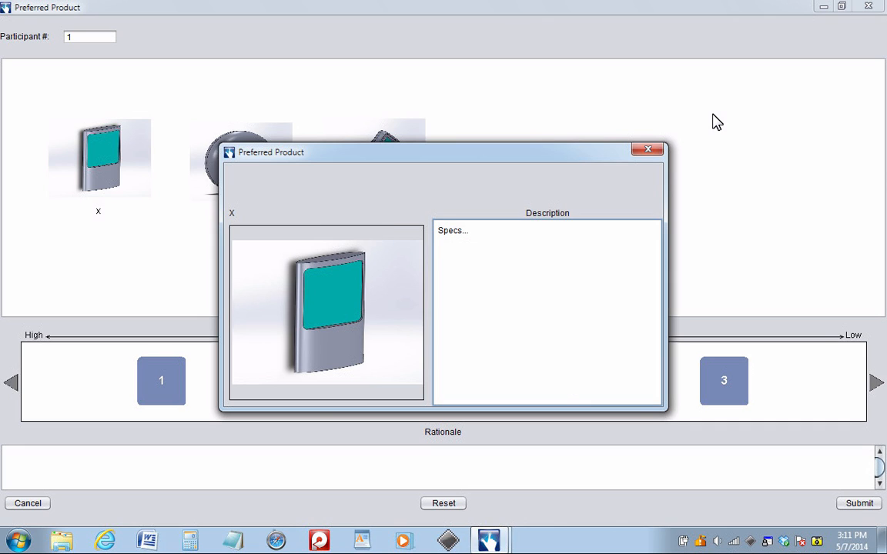
left_click(648, 151)
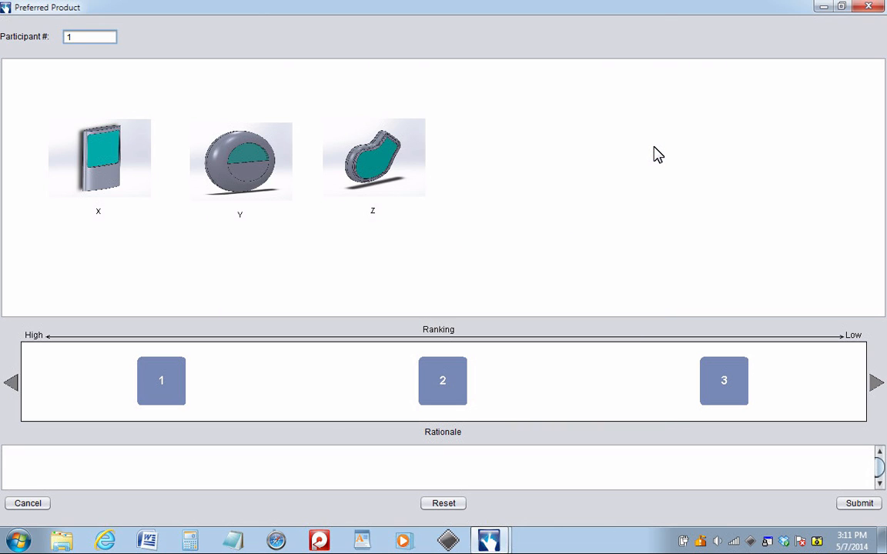
mouse_move(161, 377)
left_mouse_down()
mouse_move(118, 232)
mouse_move(159, 368)
left_mouse_up()
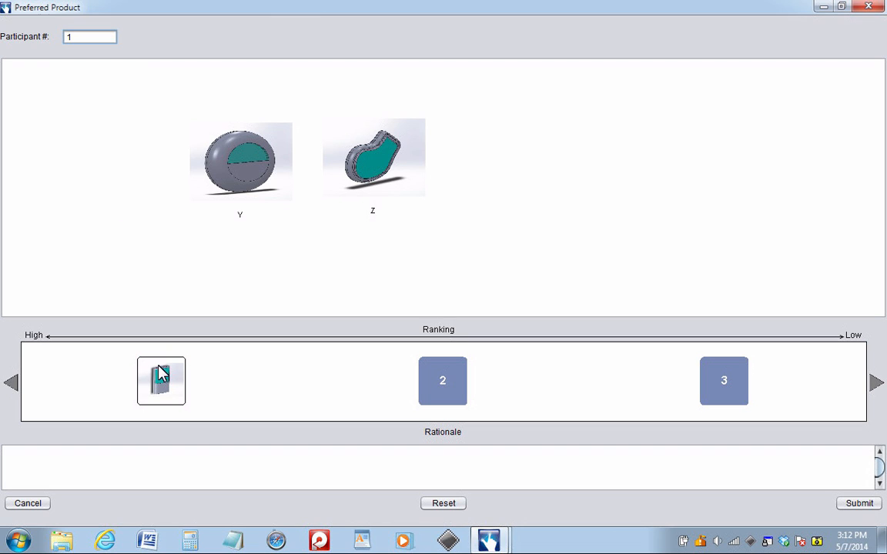
left_click_drag(370, 171, 412, 358)
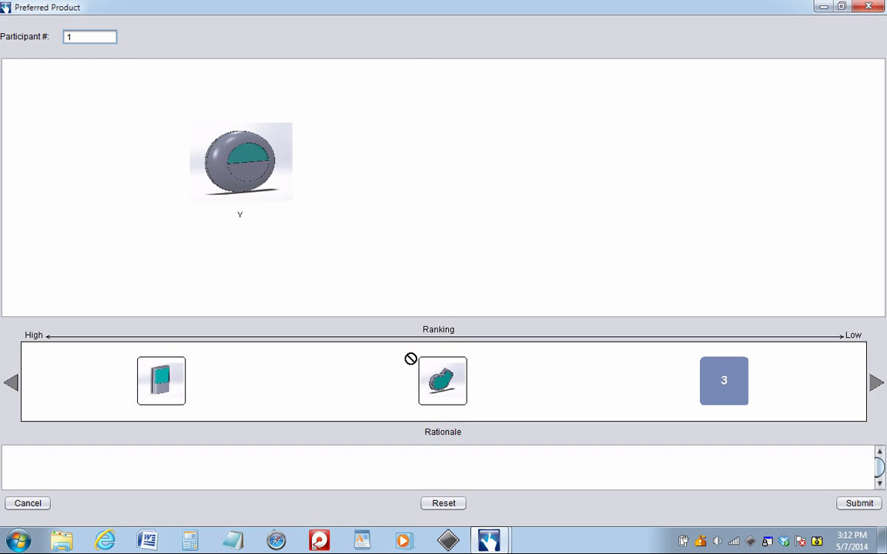
left_click_drag(262, 164, 731, 398)
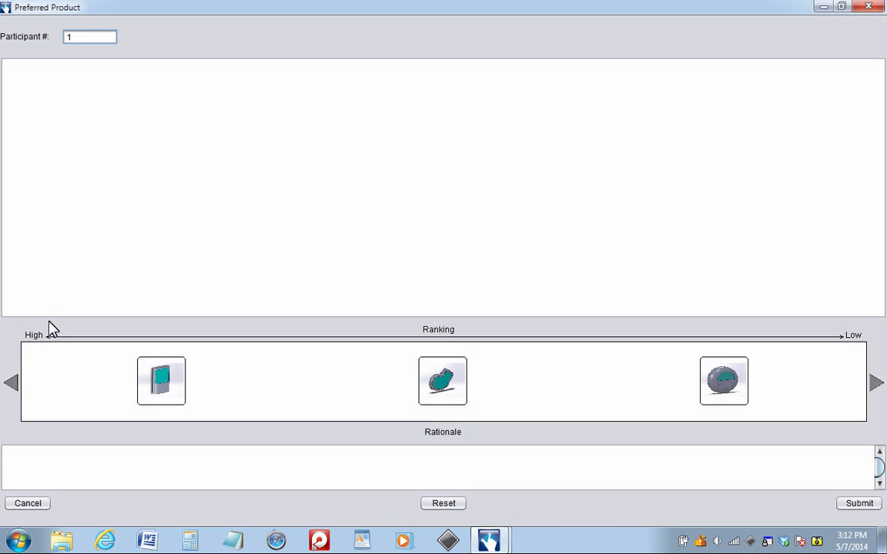
Enter the rationale "I liked the X concept the best because...." and submit participant 1's ranking
left_click(169, 464)
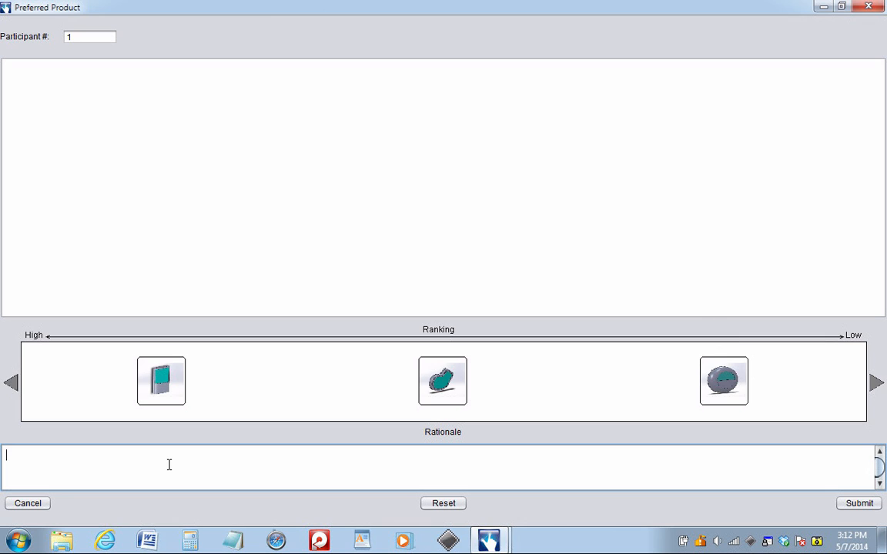
type("I liked the X concept the best b")
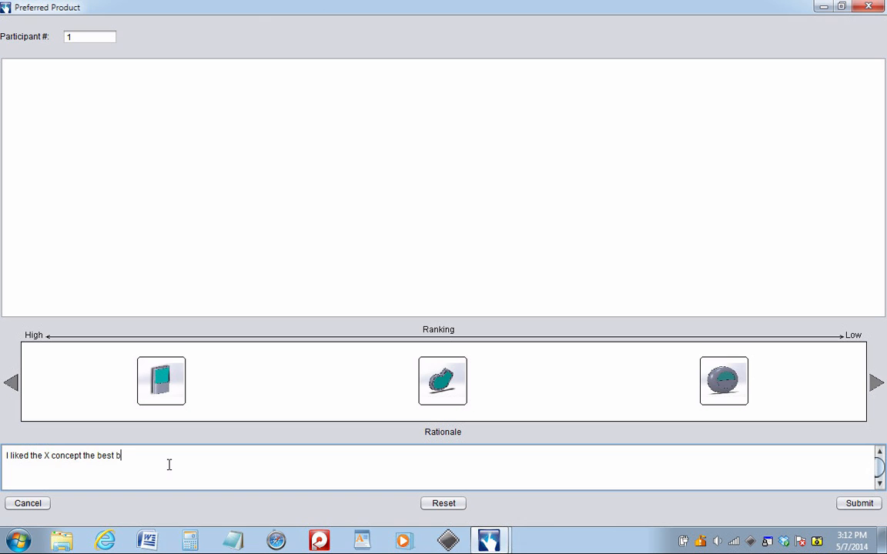
type("ecause....")
left_click(854, 508)
left_click(475, 300)
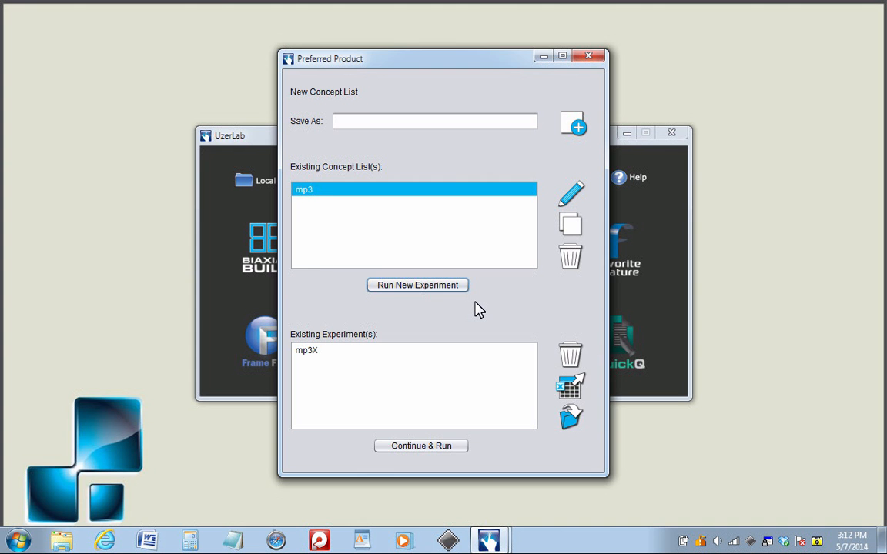
Continue the existing mp3X experiment with participant 2, ranking Y first, X second and Z third
left_click(359, 355)
double_click(362, 364)
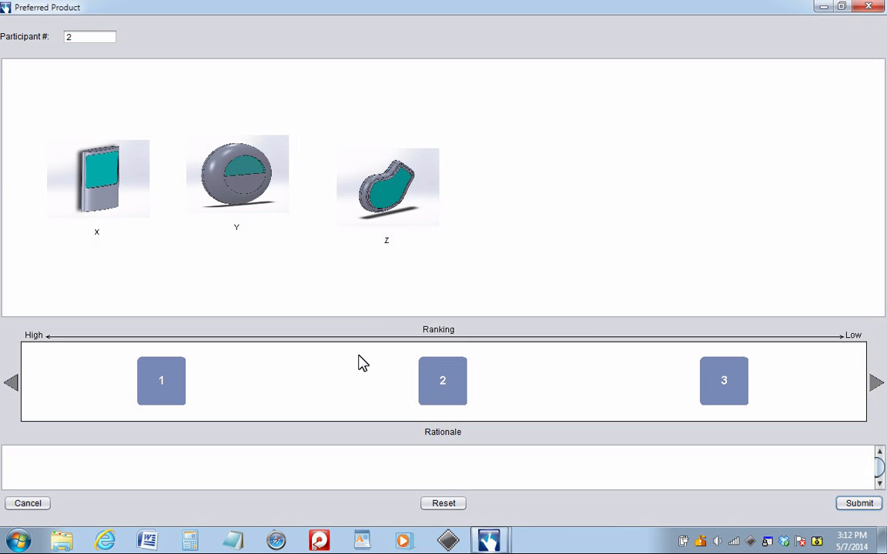
left_click(238, 192)
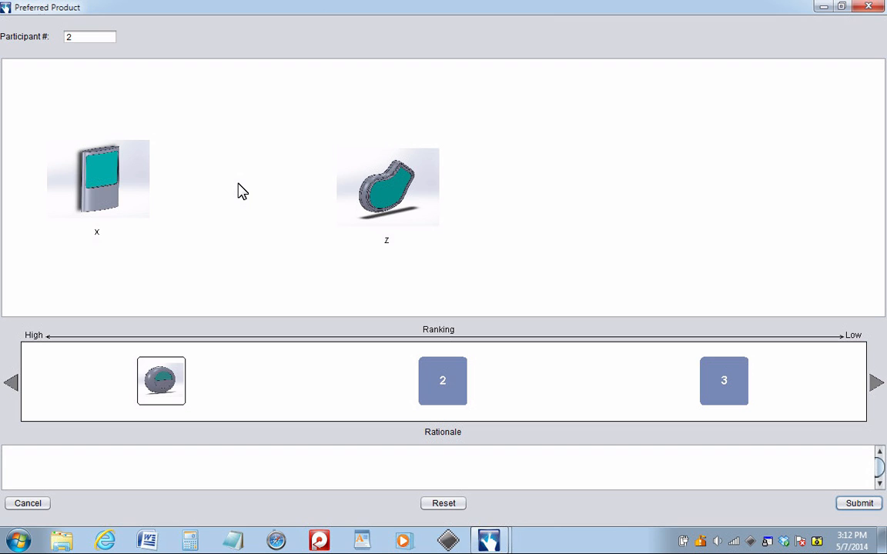
left_click_drag(99, 179, 442, 381)
left_click_drag(367, 385, 716, 389)
Enter "sdfsadfasdfasfsadf" as the rationale for participant 2's ranking
type("sdf")
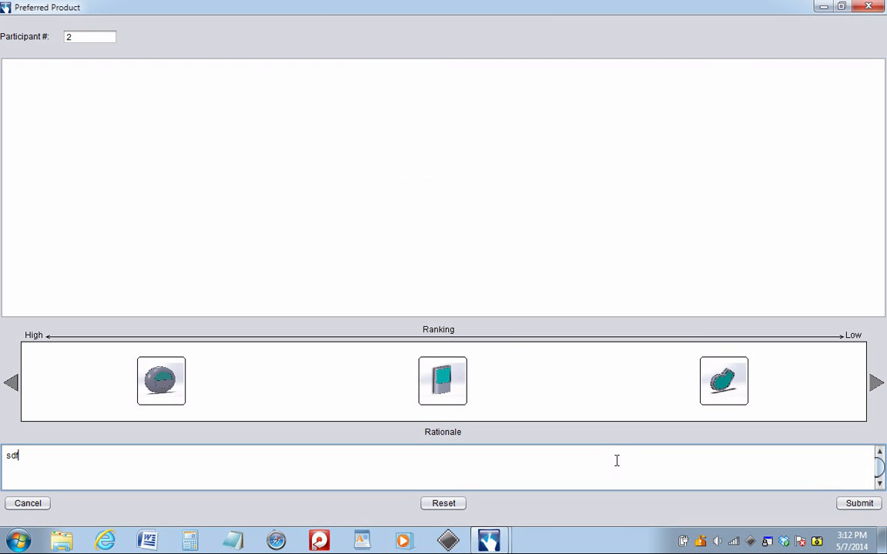
type("sadfasdfasfsadf")
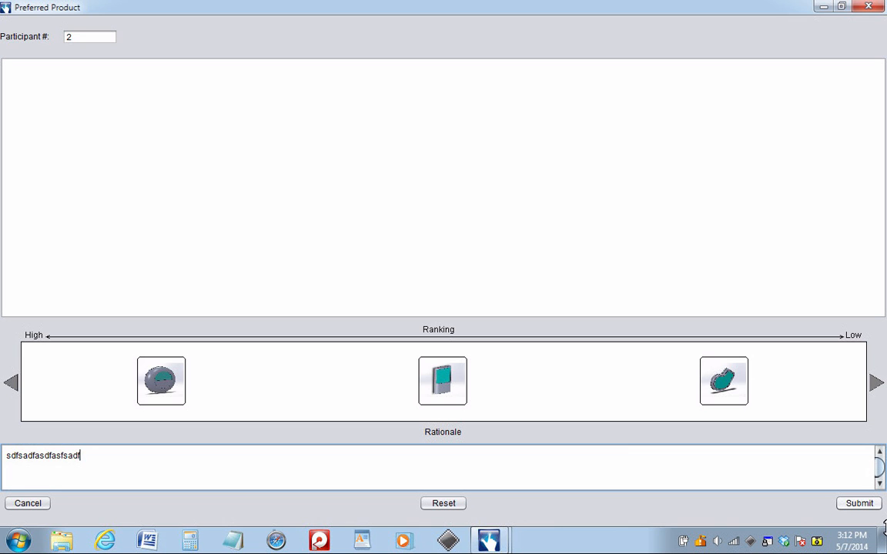
Submit participant 2's ranking and export the mp3X experiment's results to a spreadsheet
left_click(859, 503)
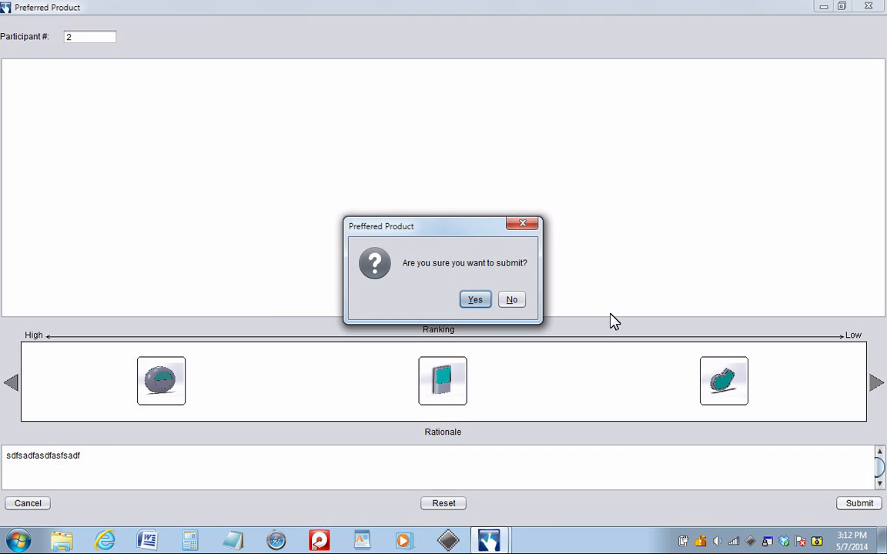
left_click(475, 297)
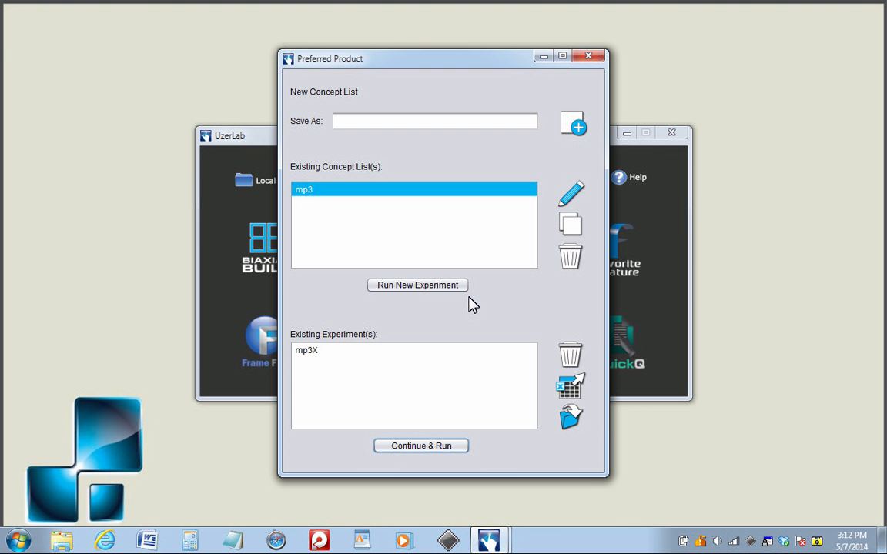
left_click(385, 359)
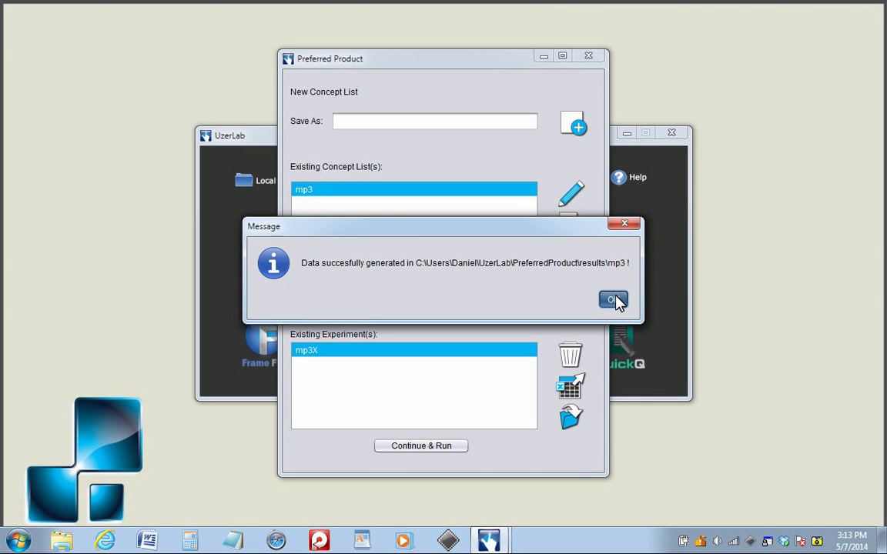
left_click(613, 299)
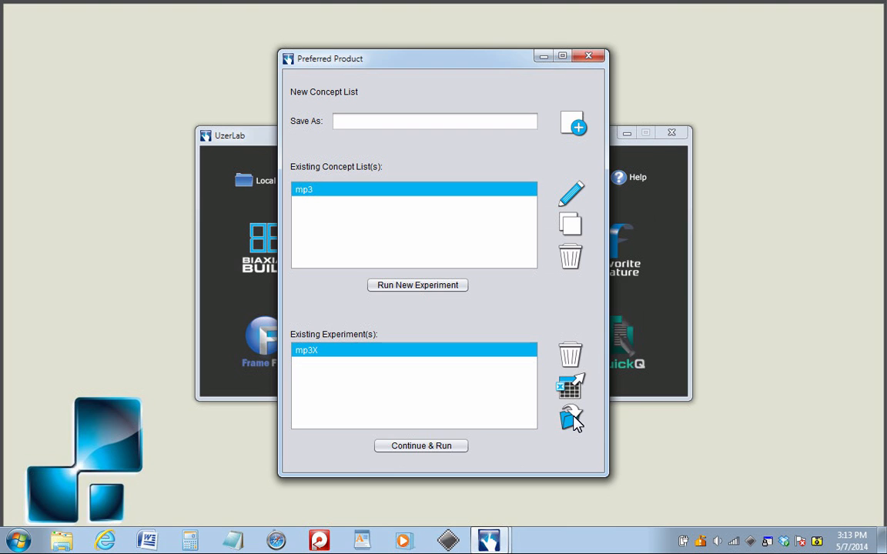
Open the exported mp3X_PreferredProduct.xlsx workbook from the mp3 folder inside the experiment results folder
left_click(571, 418)
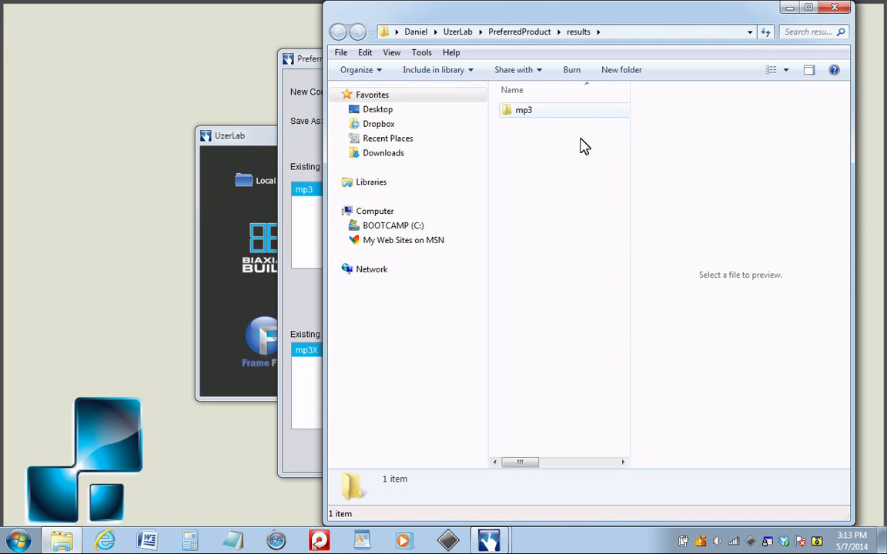
double_click(554, 116)
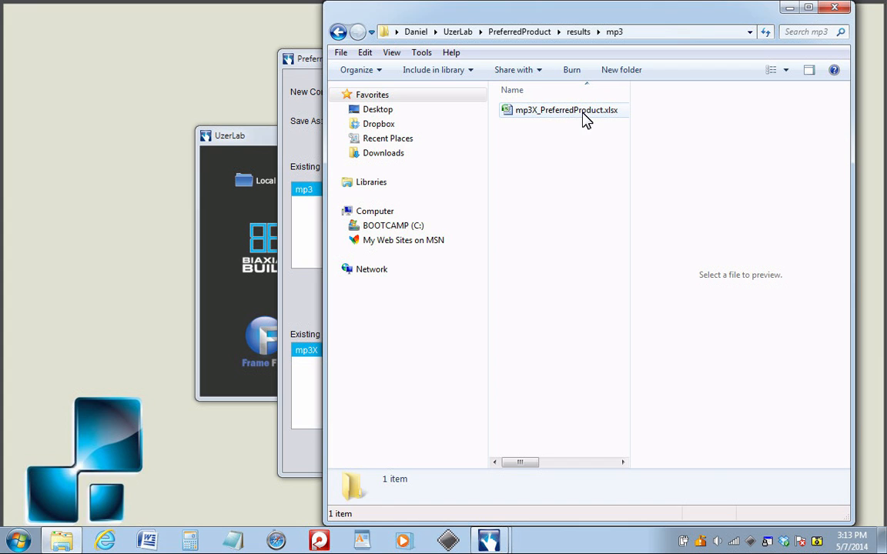
left_click(582, 117)
double_click(581, 111)
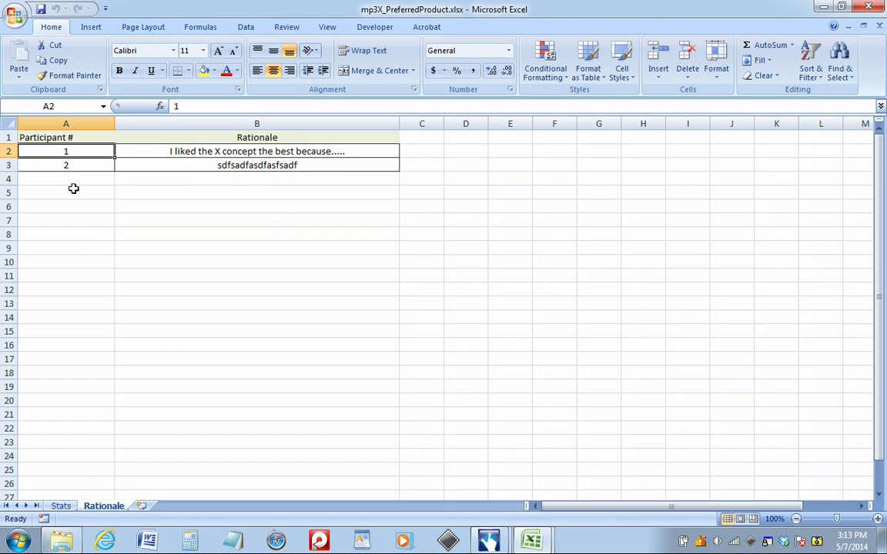
Examine the Stats sheet's frequency and percentage tables by rank and by product version for concepts X, Y and Z
left_click(62, 508)
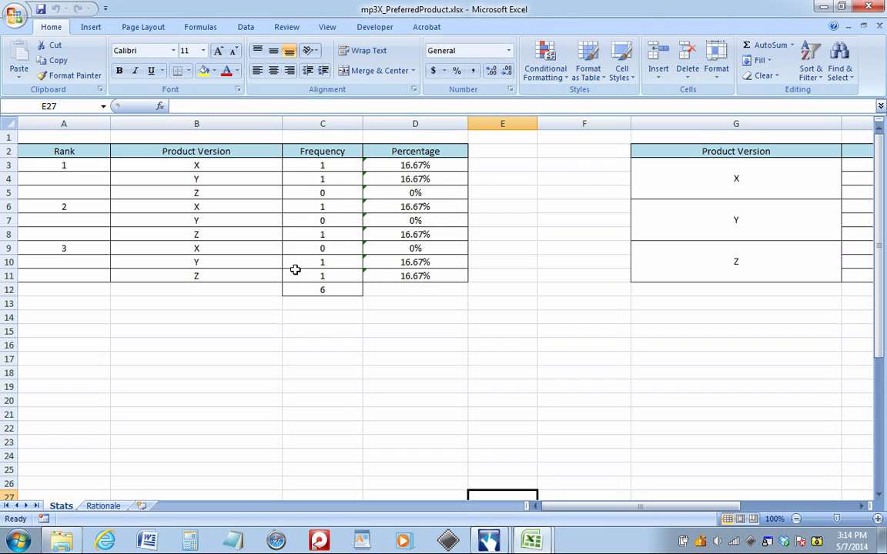
left_click_drag(608, 507, 630, 508)
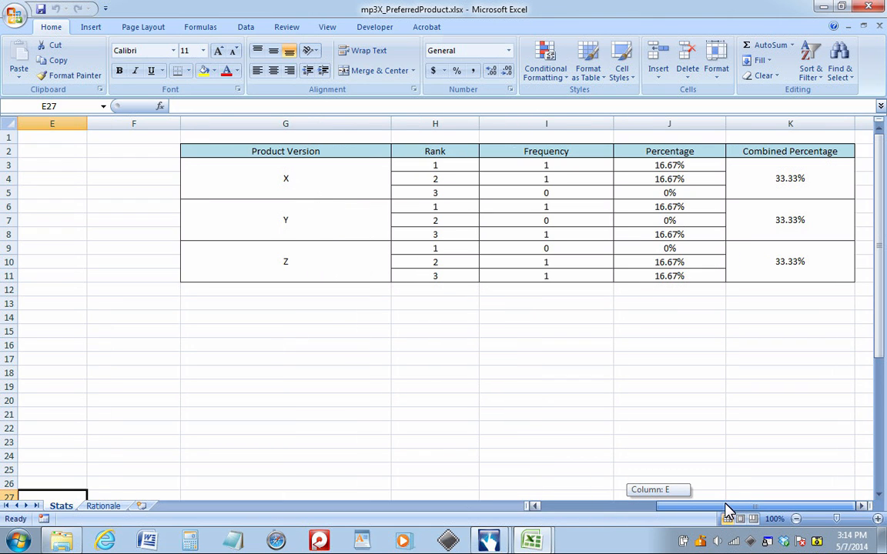
left_click(302, 177)
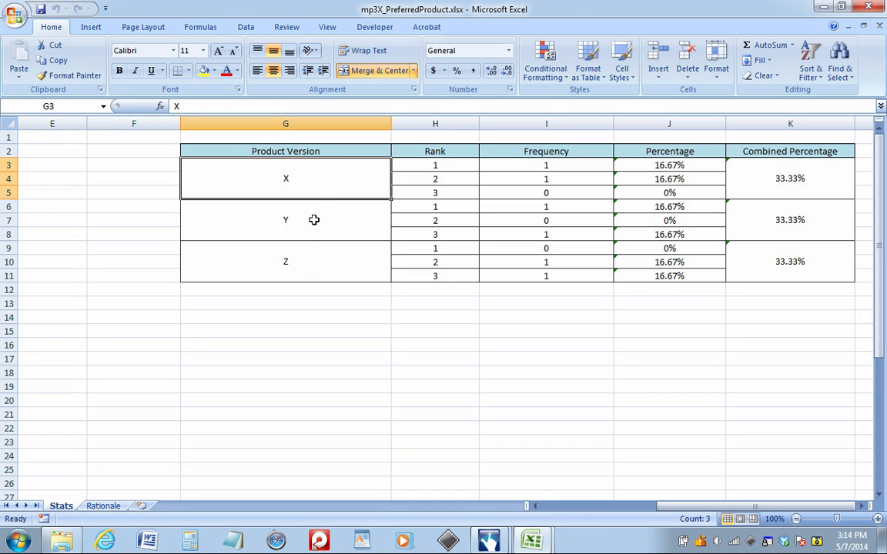
left_click(312, 261)
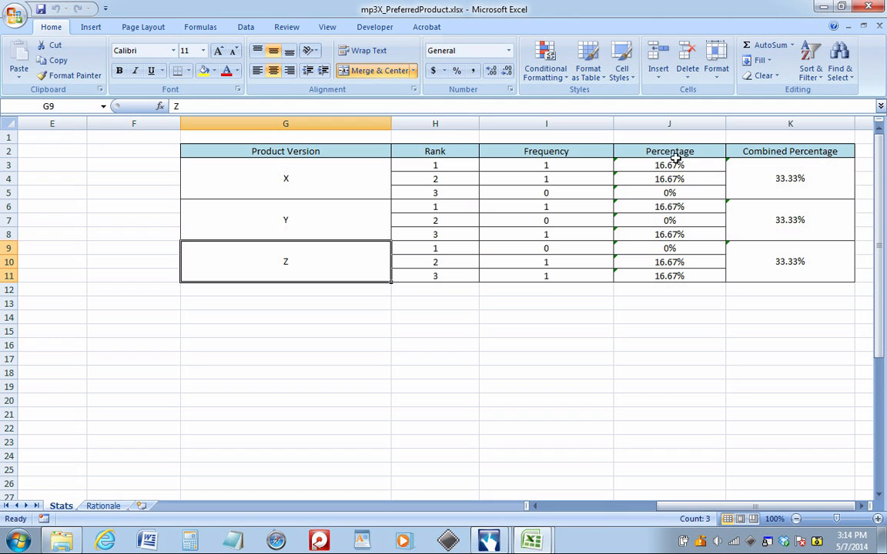
left_click_drag(742, 505, 510, 508)
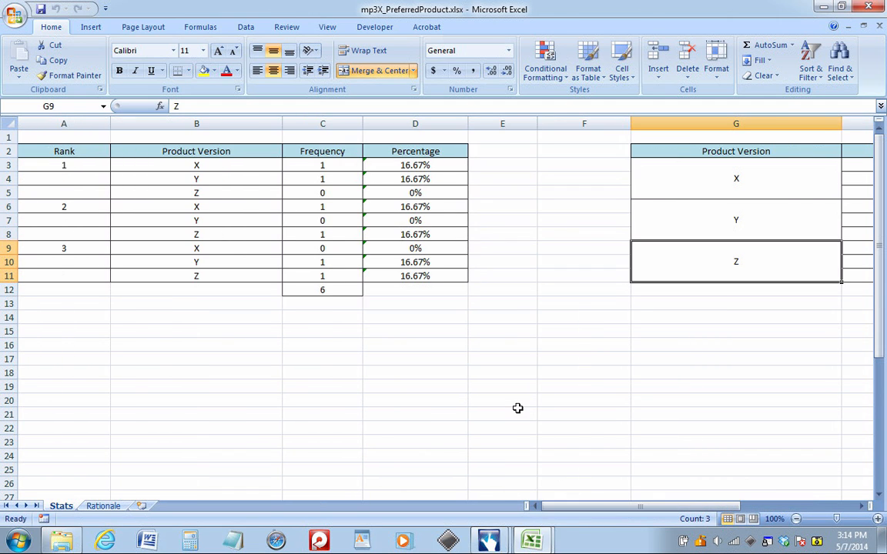